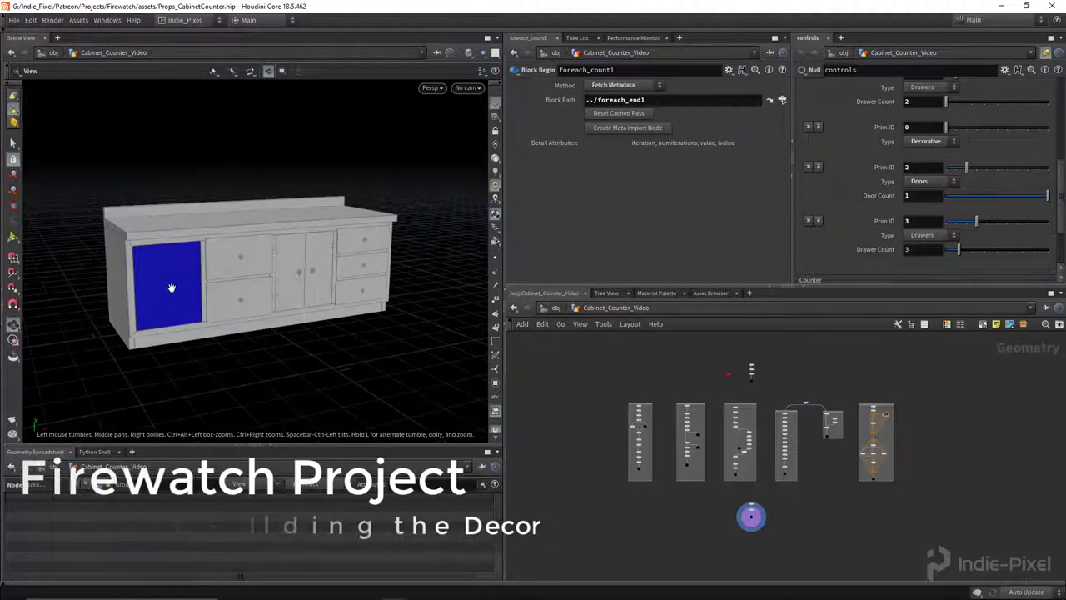
Step: Open the build_decorative subnetwork and delete its color1 node
scroll(891, 456, "up", 10)
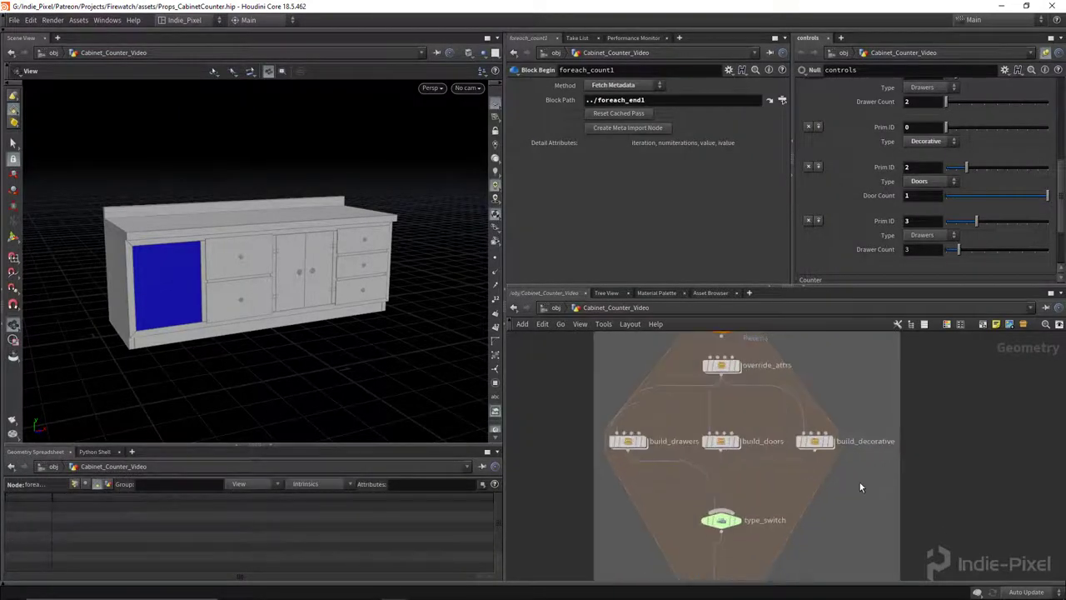
middle_click_drag(859, 482, 832, 469)
double_click(787, 428)
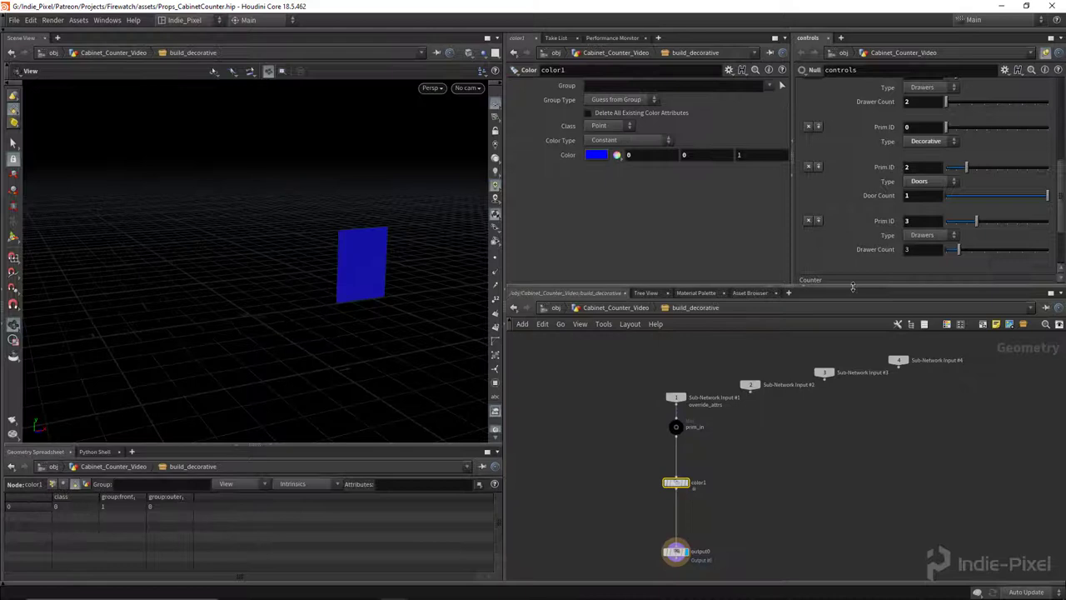
left_click_drag(851, 286, 850, 203)
key("Delete")
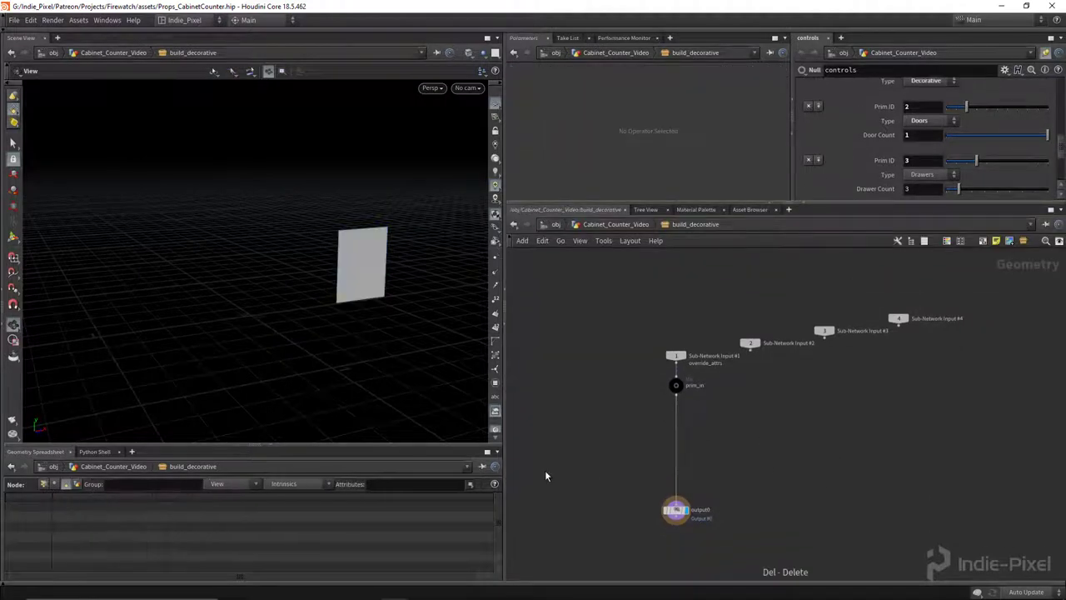
Step: Enlarge the network area and move output0 lower to leave room for nodes beneath prim_in
left_click_drag(894, 214, 882, 289)
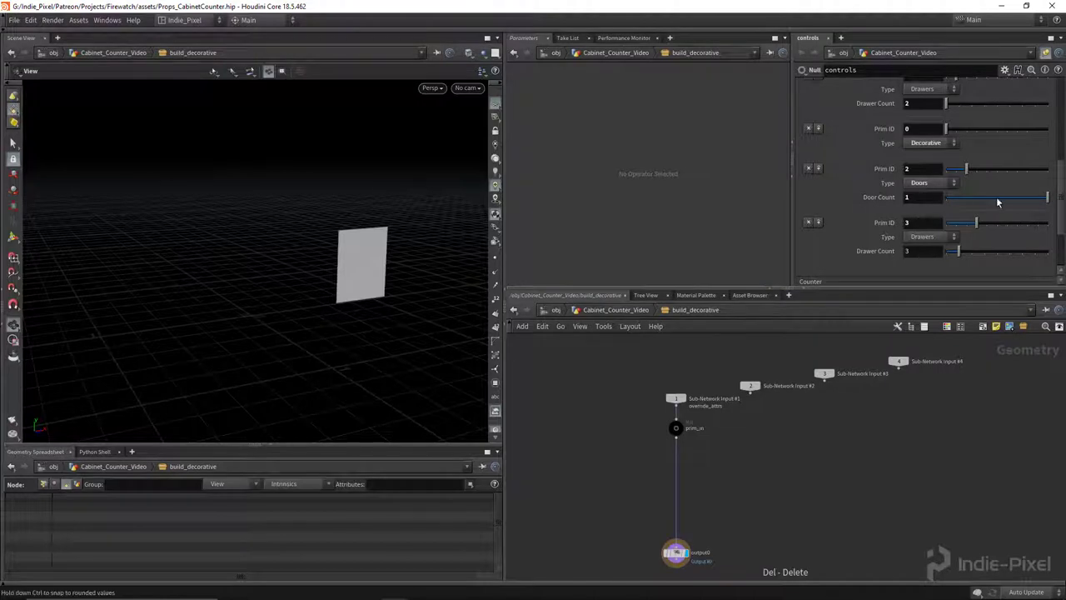
left_click_drag(835, 292, 844, 214)
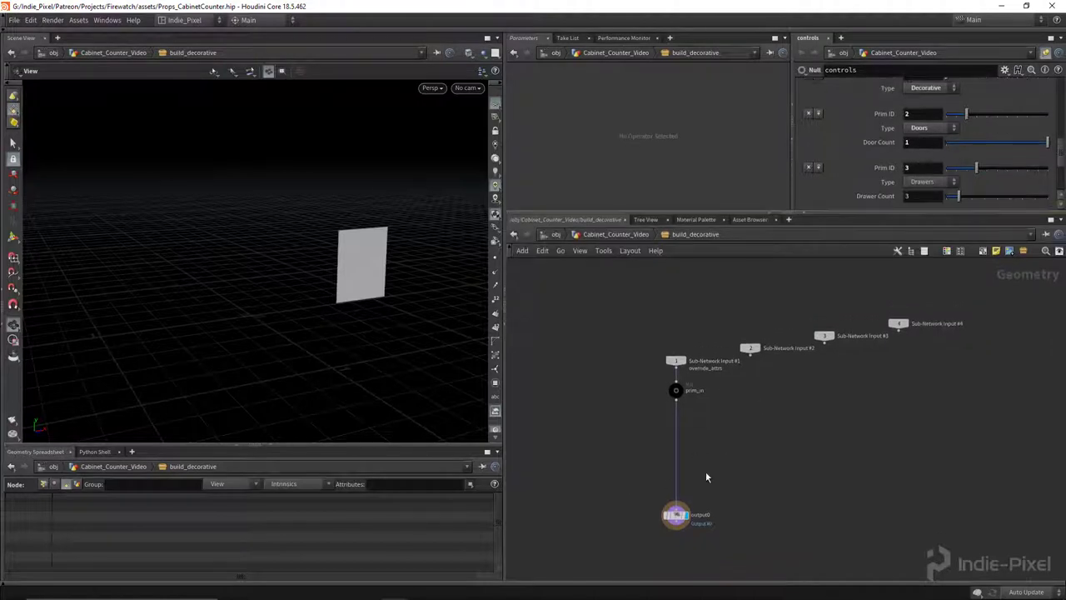
left_click_drag(420, 280, 311, 277)
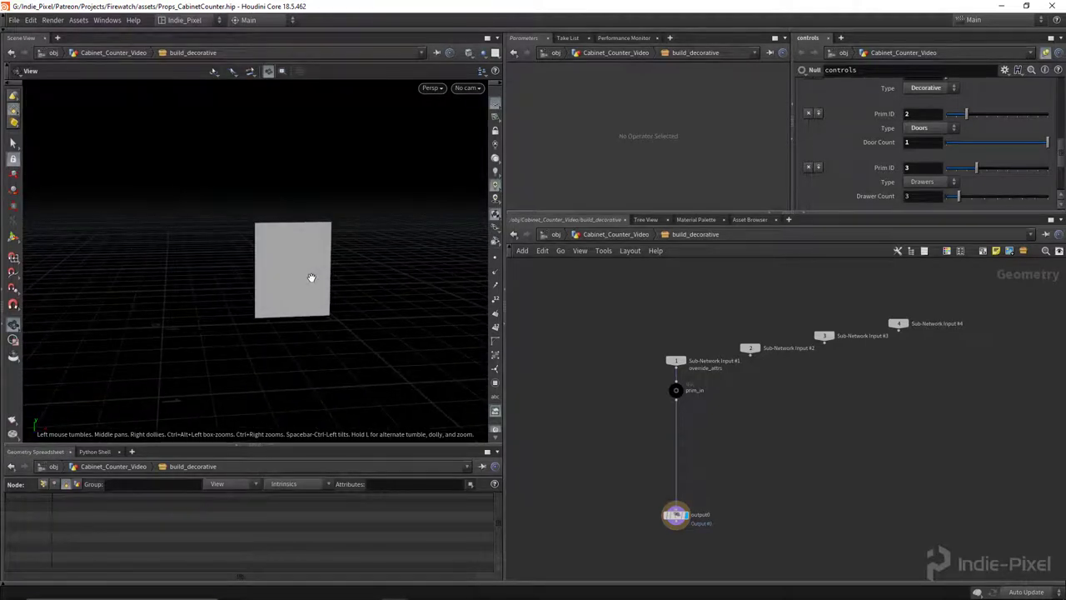
left_click_drag(839, 214, 838, 199)
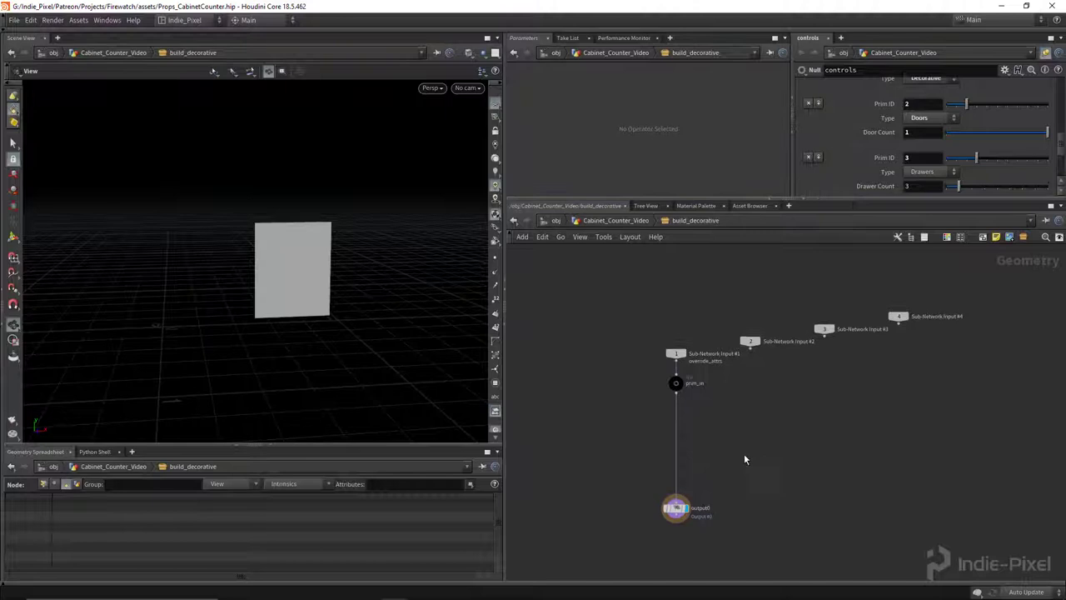
middle_click_drag(722, 491, 735, 445)
left_click(690, 466)
left_click_drag(689, 466, 687, 510)
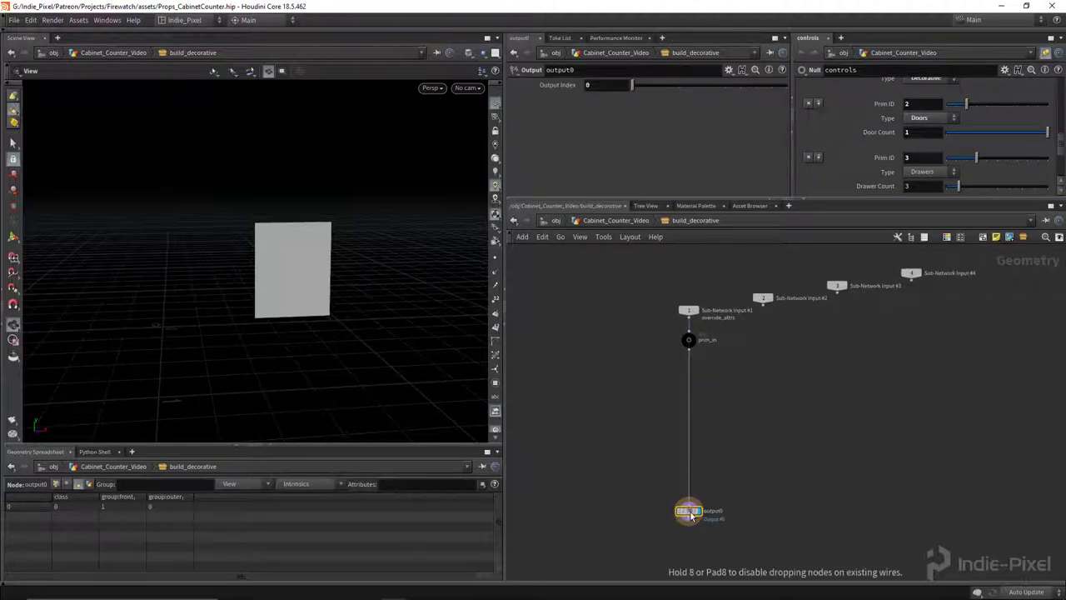
Step: Gather the unused Sub-Network Inputs 2, 3 and 4 and move them well away from the main node chain
middle_click_drag(769, 345, 730, 385)
left_click_drag(699, 288, 947, 348)
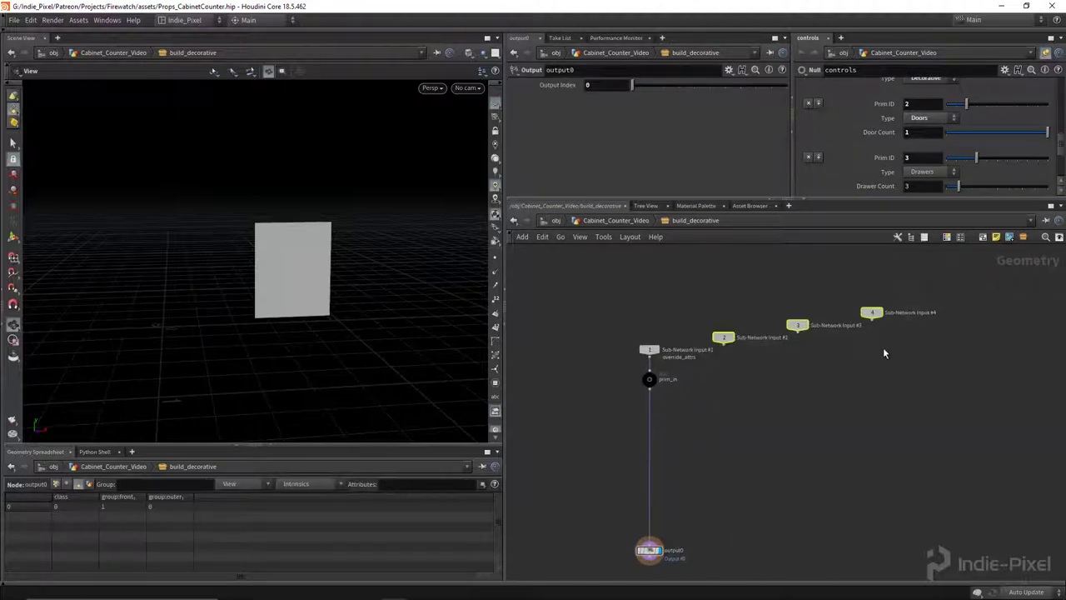
key("shift+l")
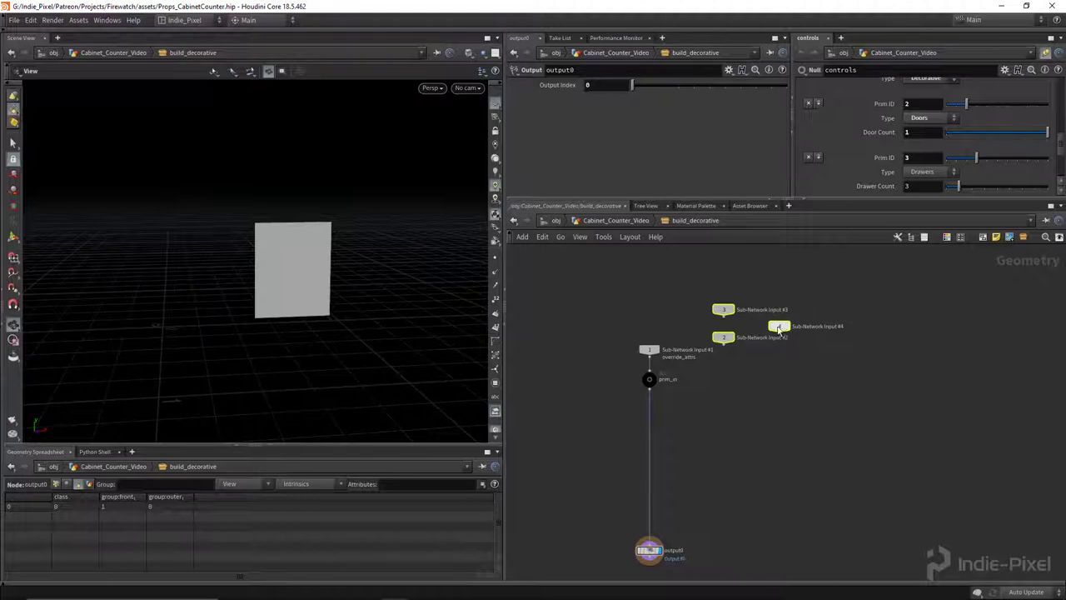
left_click_drag(779, 327, 931, 346)
middle_click_drag(709, 450, 715, 411)
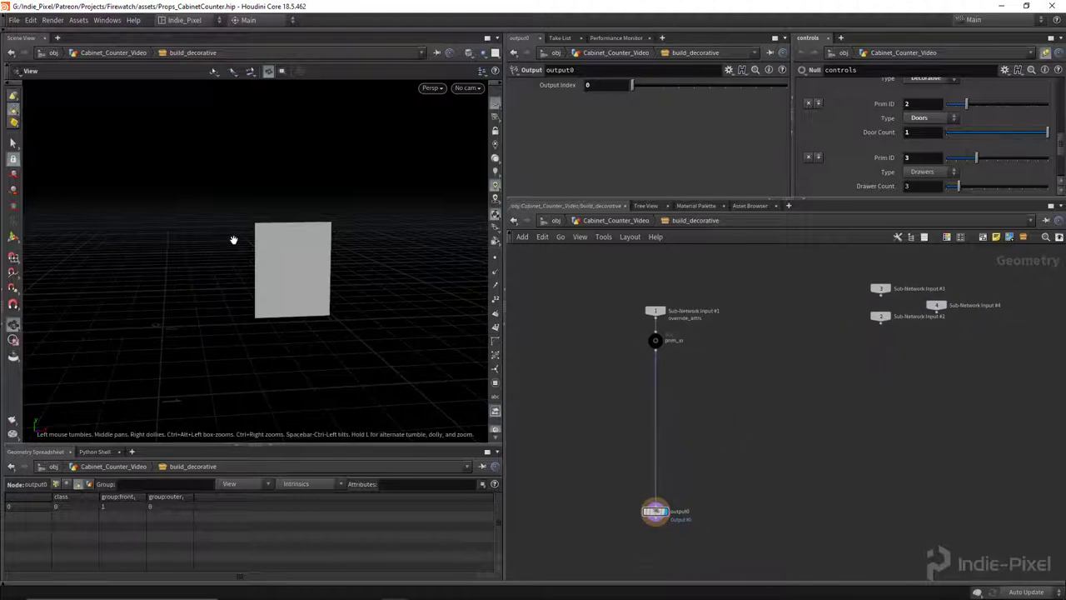
Step: Add a PolyExtrude node fed by prim_in beside the main wire and display its result
left_click_drag(347, 264, 246, 234)
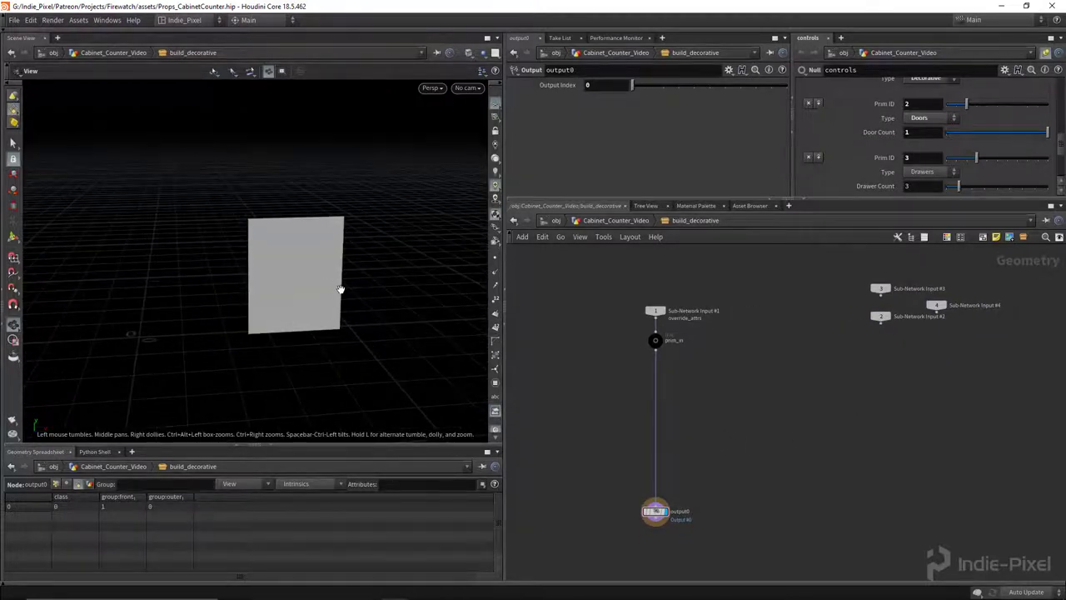
left_click_drag(345, 298, 299, 240)
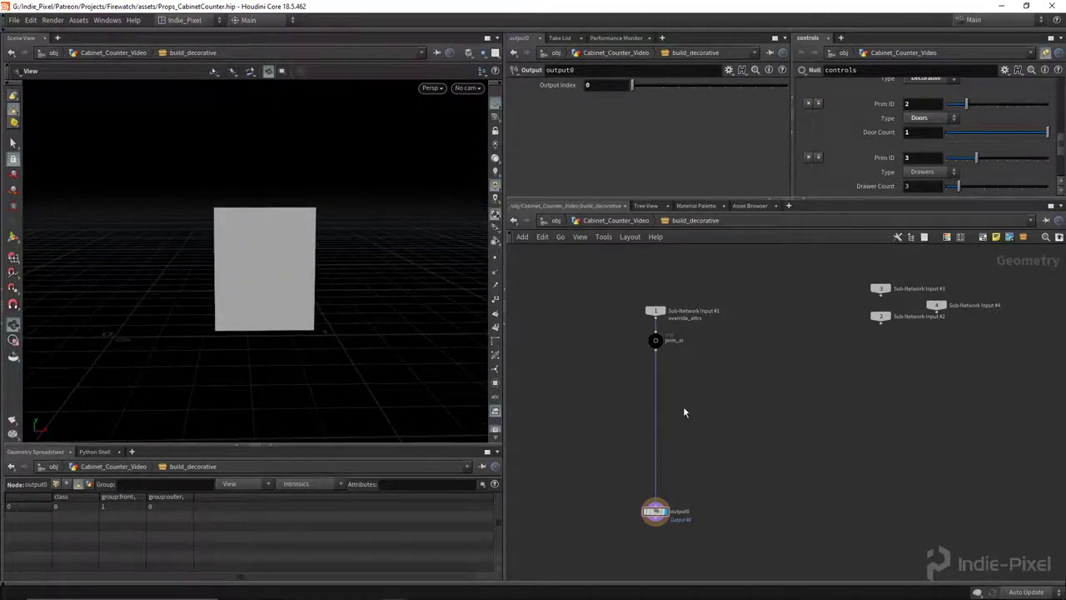
scroll(682, 373, "up", 3)
key("Tab")
type("po")
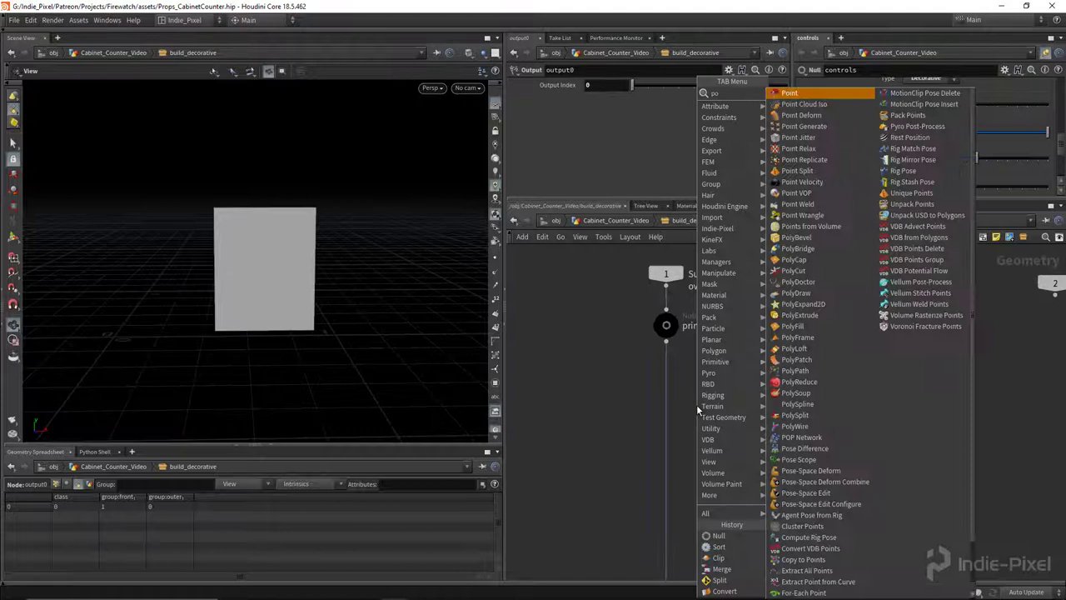
left_click(797, 171)
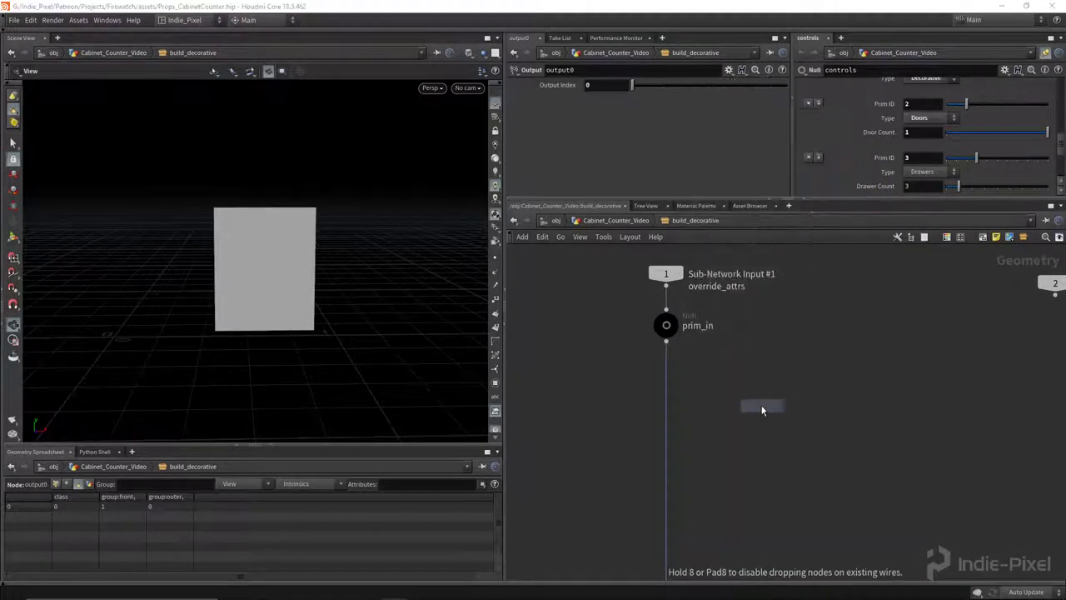
left_click(761, 410)
left_click(778, 406)
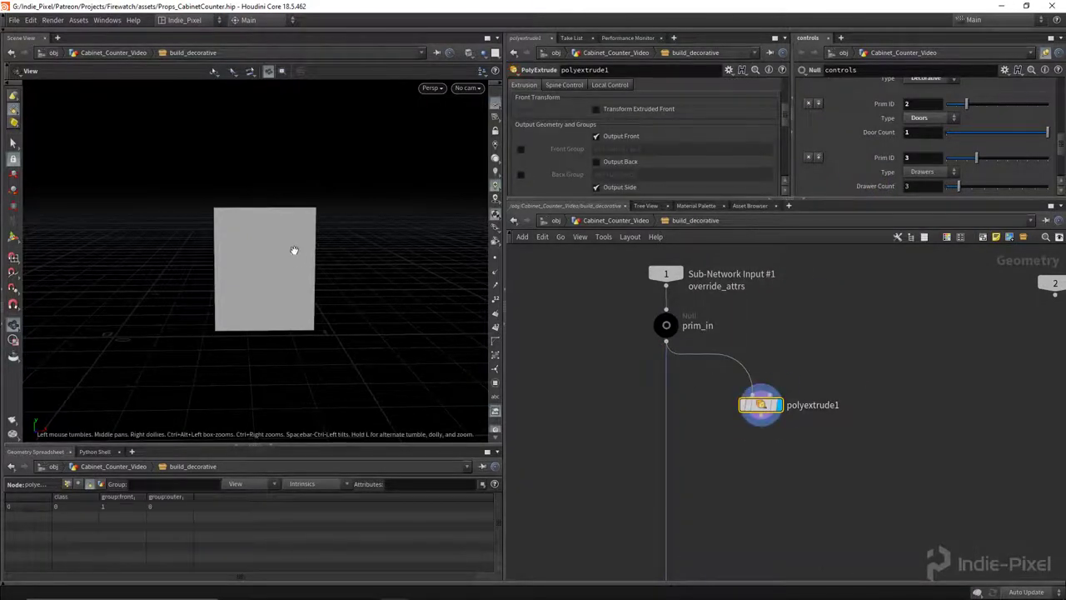
Step: Set the PolyExtrude's inset to 0.034 and enable its front group output named extrudeFront
left_click_drag(295, 250, 479, 189)
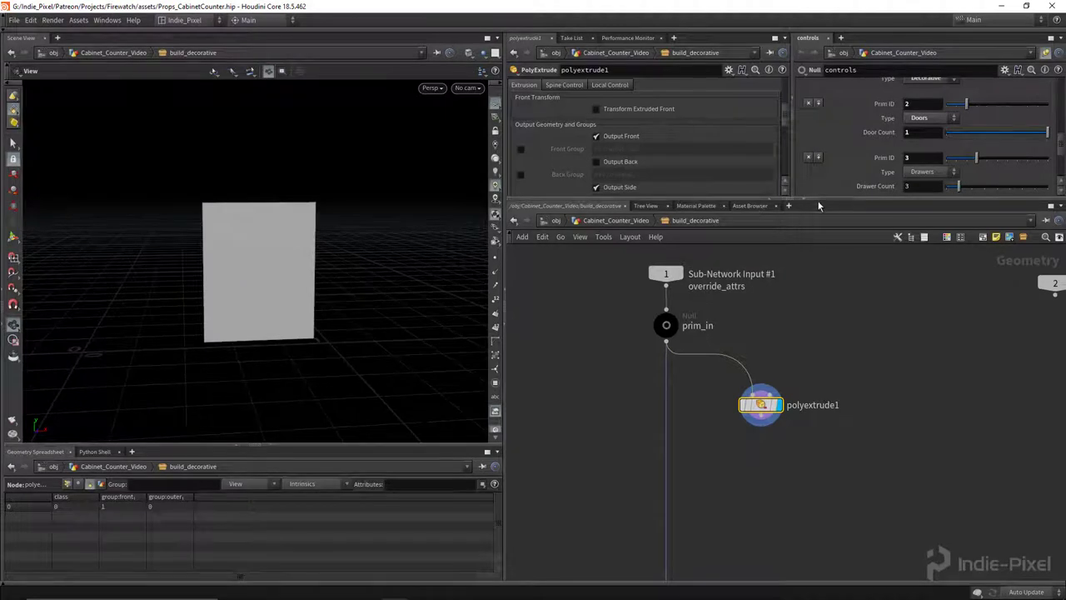
left_click_drag(818, 202, 816, 279)
scroll(703, 179, "up", 4)
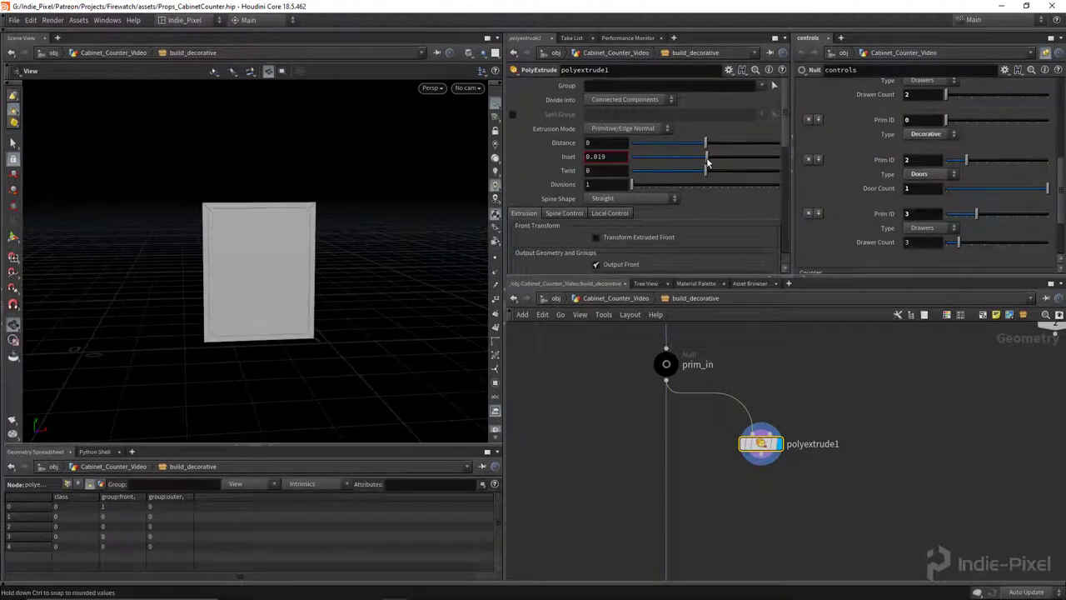
left_click_drag(283, 241, 317, 250)
scroll(689, 217, "down", 3)
scroll(682, 234, "down", 2)
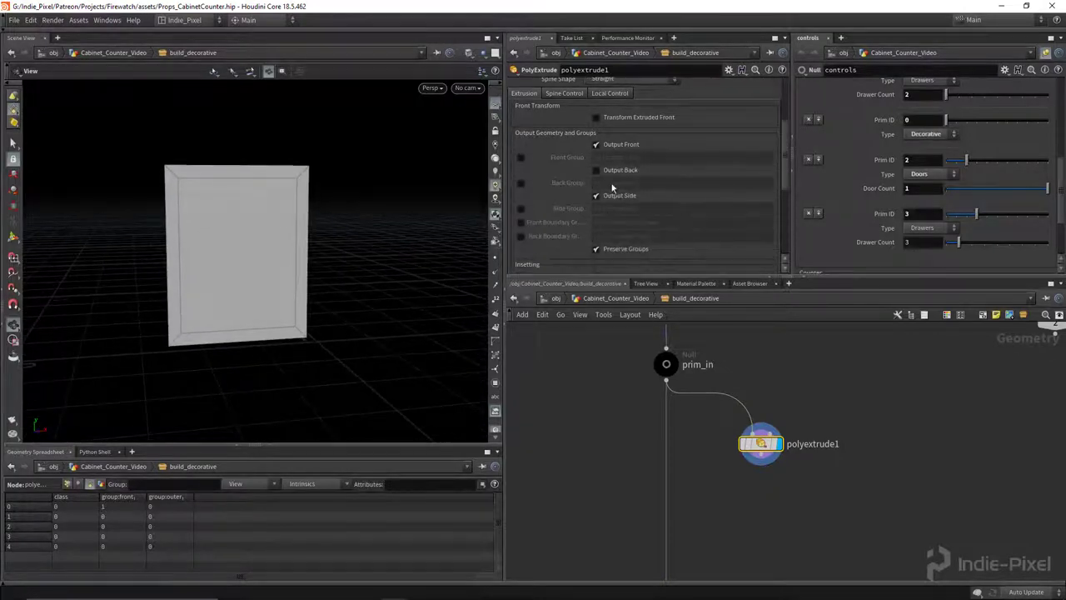
left_click(521, 157)
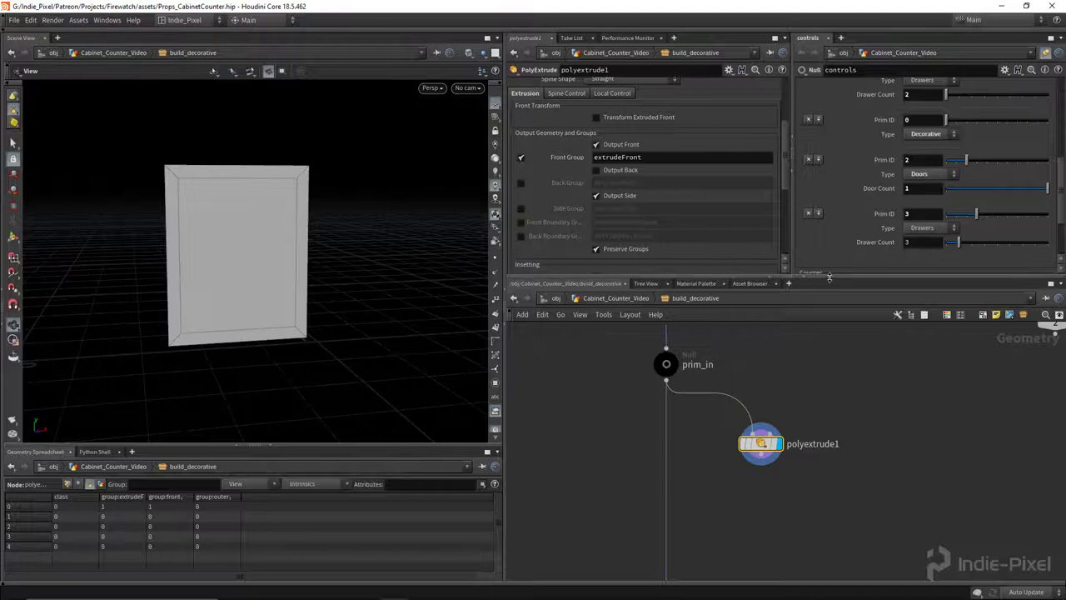
Step: Duplicate the PolyExtrude below the first one, wire it in, and restrict it to the extrudeFront group
left_click_drag(829, 277, 830, 224)
middle_click_drag(834, 343, 800, 285)
left_click_drag(727, 360, 722, 338)
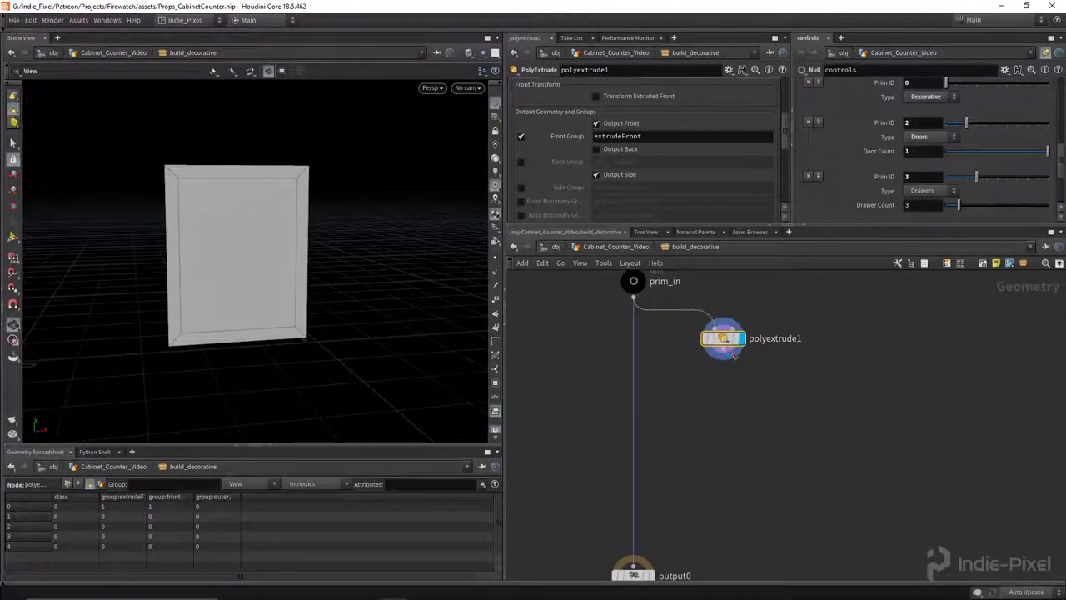
left_click_drag(747, 417, 722, 379)
left_click_drag(178, 222, 271, 212)
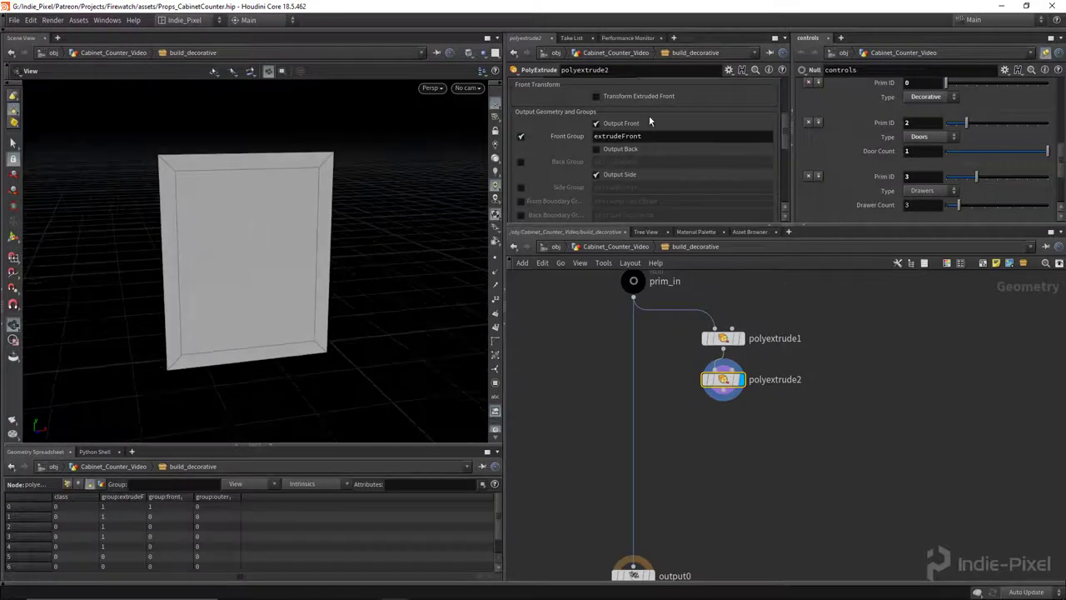
scroll(650, 123, "up", 5)
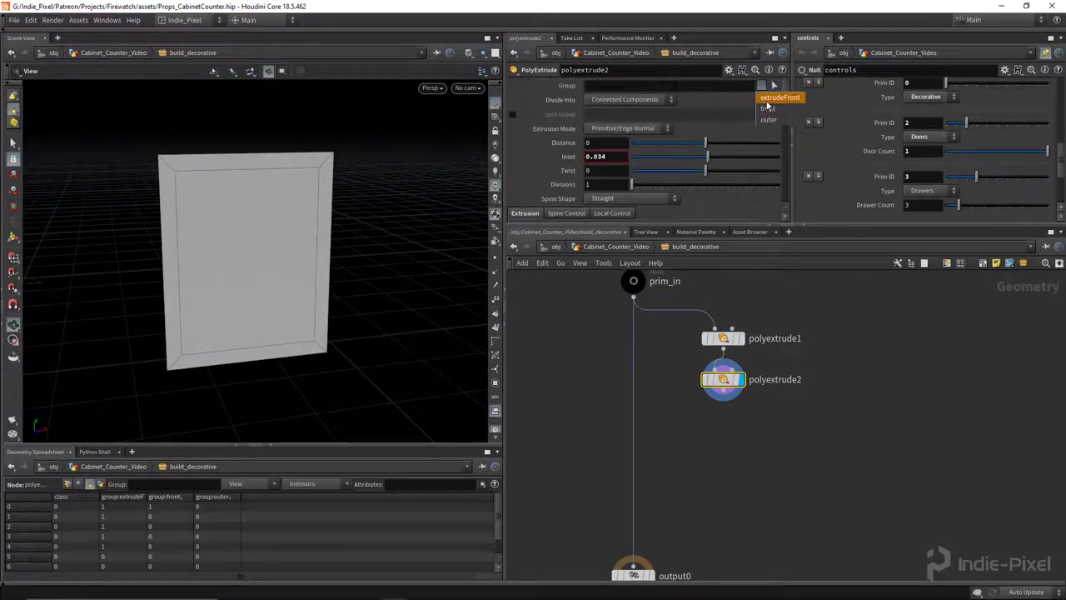
left_click(770, 98)
left_click_drag(248, 196, 350, 179)
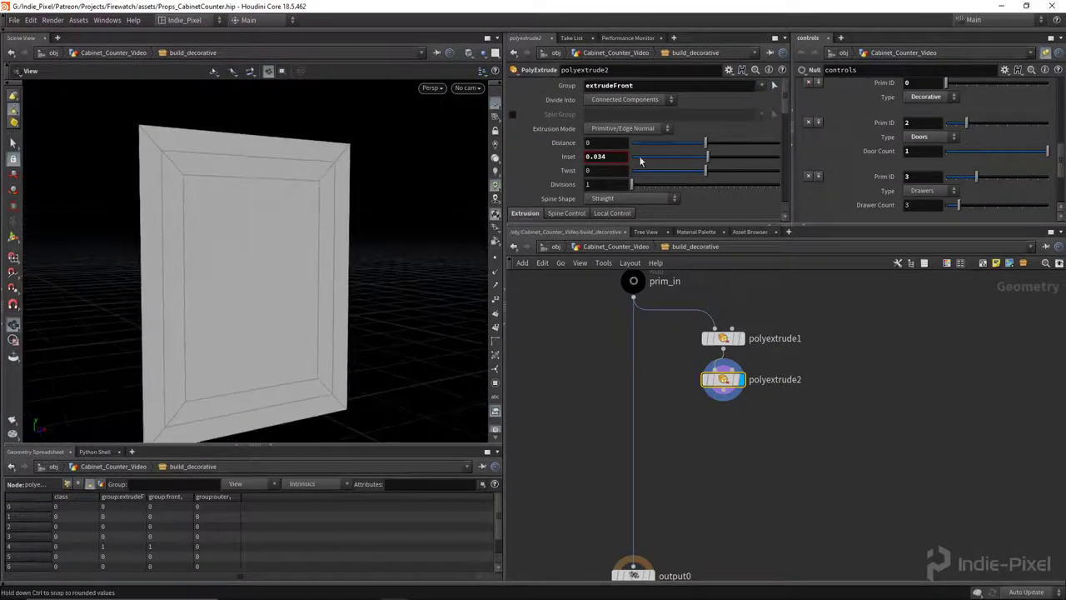
Step: Reduce the second PolyExtrude's inset and duplicate the node below it with a distance of 0.01 and an inset of 0.014
middle_click_drag(619, 157, 597, 169)
mouse_move(311, 236)
left_mouse_down()
mouse_move(362, 233)
mouse_move(321, 237)
left_mouse_up()
middle_click_drag(689, 430, 649, 400)
left_click_drag(690, 352, 676, 393, "alt")
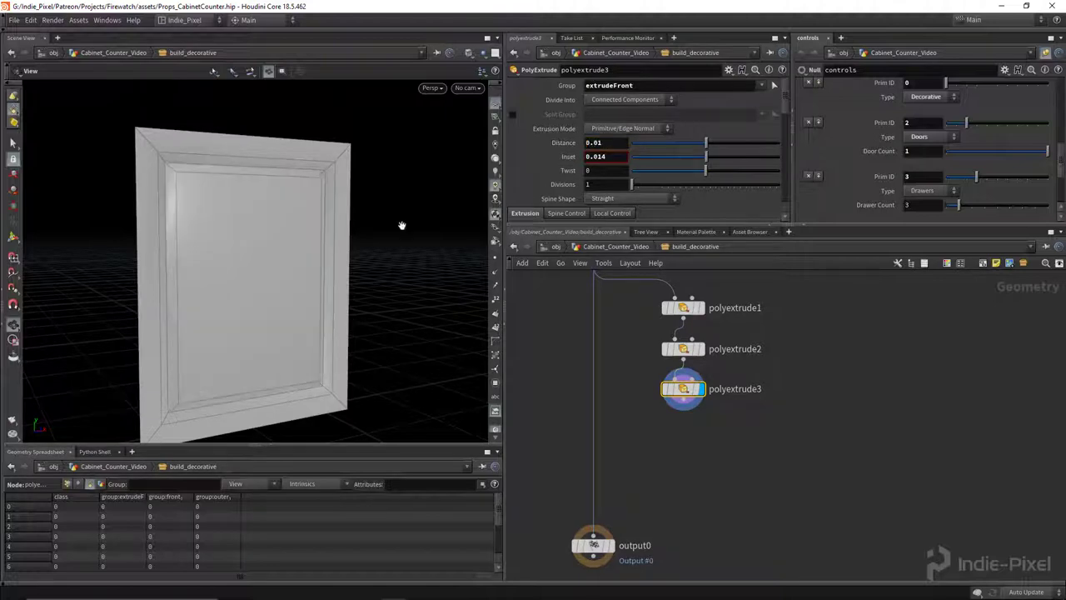
left_click_drag(402, 225, 234, 212)
Step: Duplicate the third PolyExtrude below it, with its distance set to 0 and its inset to 0.072
left_click_drag(685, 388, 686, 435, "alt")
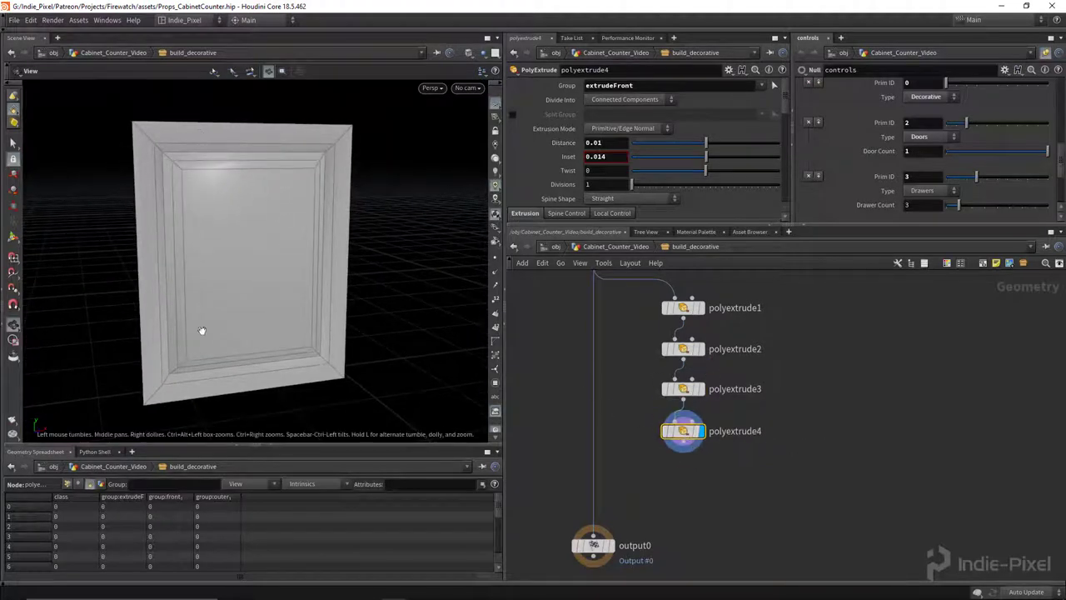
left_click_drag(203, 333, 333, 250)
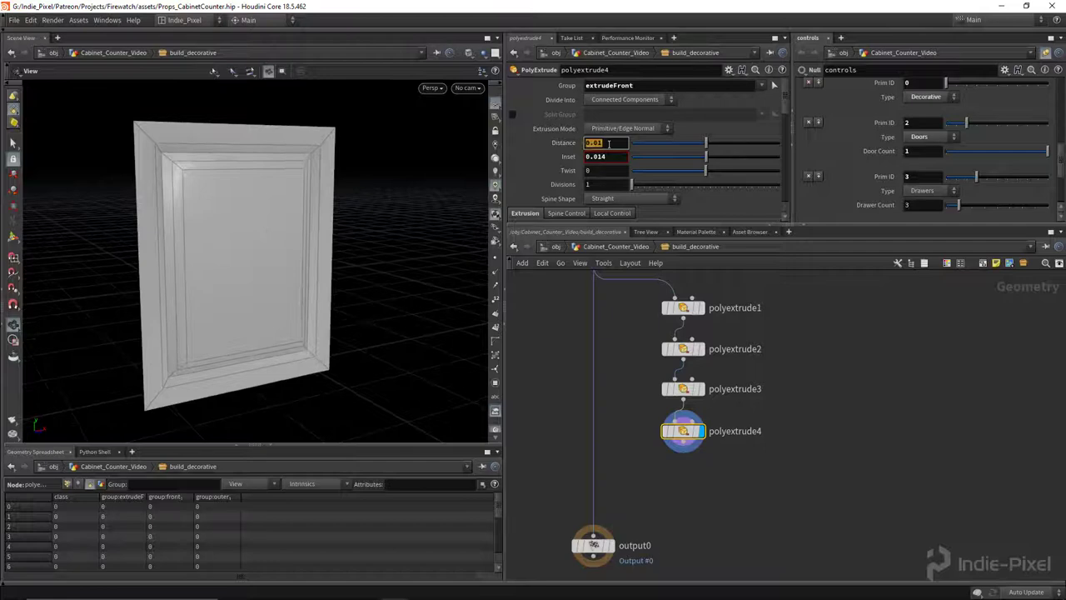
type("0")
key("Return")
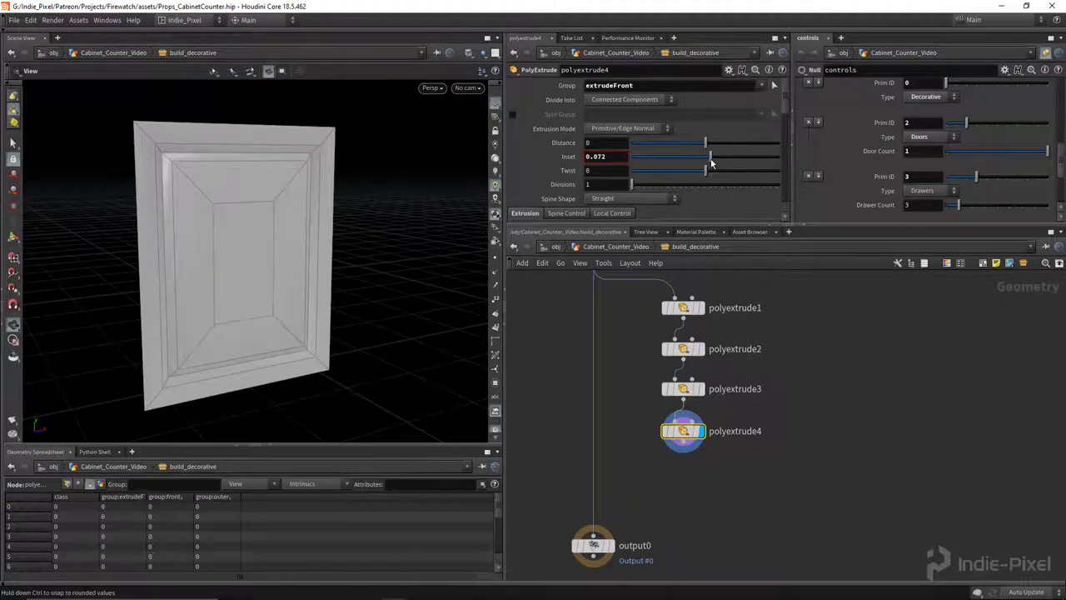
left_click_drag(297, 257, 242, 259)
Step: Duplicate the fourth PolyExtrude below it, with an inset of 0.012 and a distance of -0.008
middle_click_drag(712, 487, 708, 443)
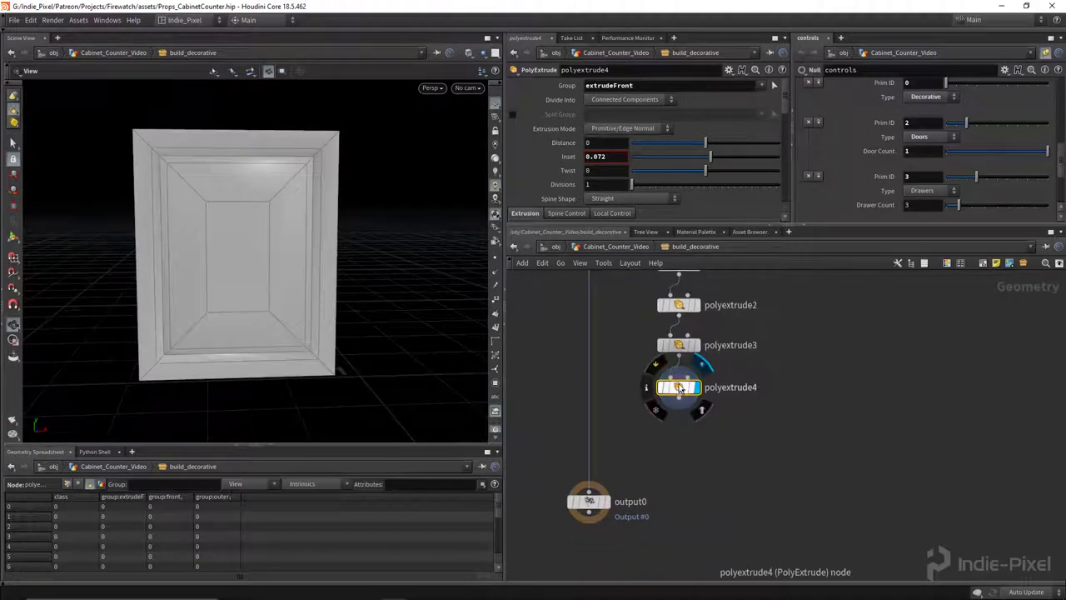
left_click_drag(679, 389, 681, 429, "alt")
scroll(389, 216, "up", 1)
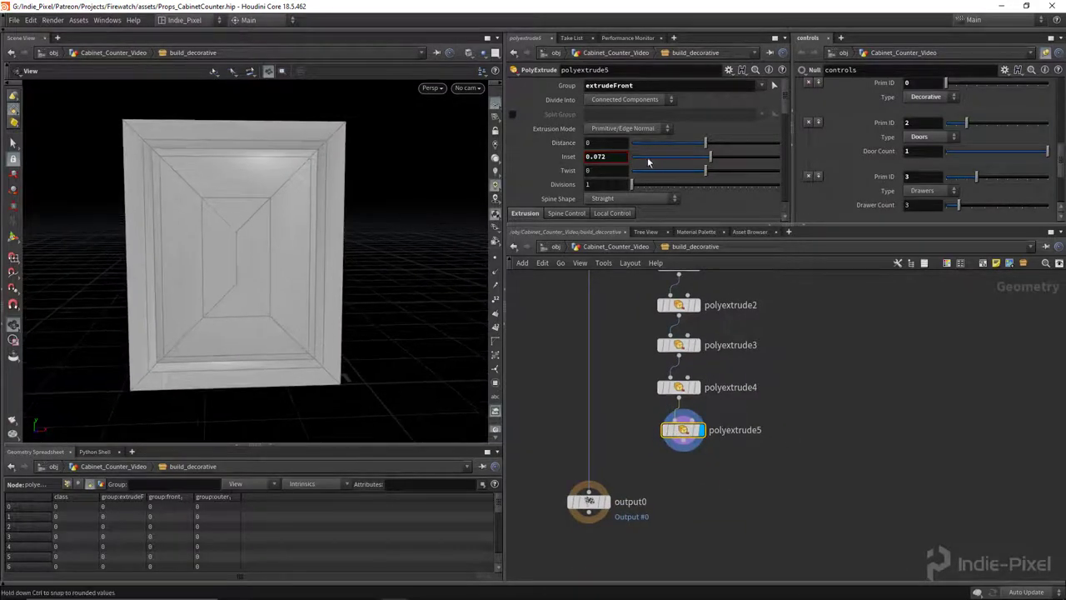
middle_click_drag(613, 157, 608, 180)
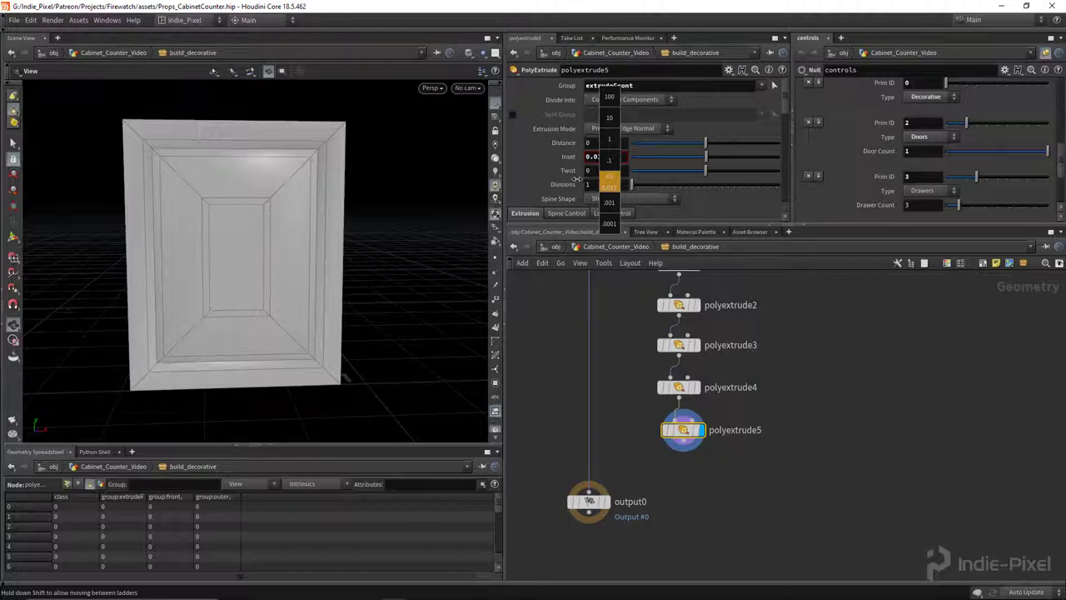
middle_click_drag(576, 179, 574, 179)
left_click_drag(261, 225, 297, 223)
scroll(297, 223, "up", 2)
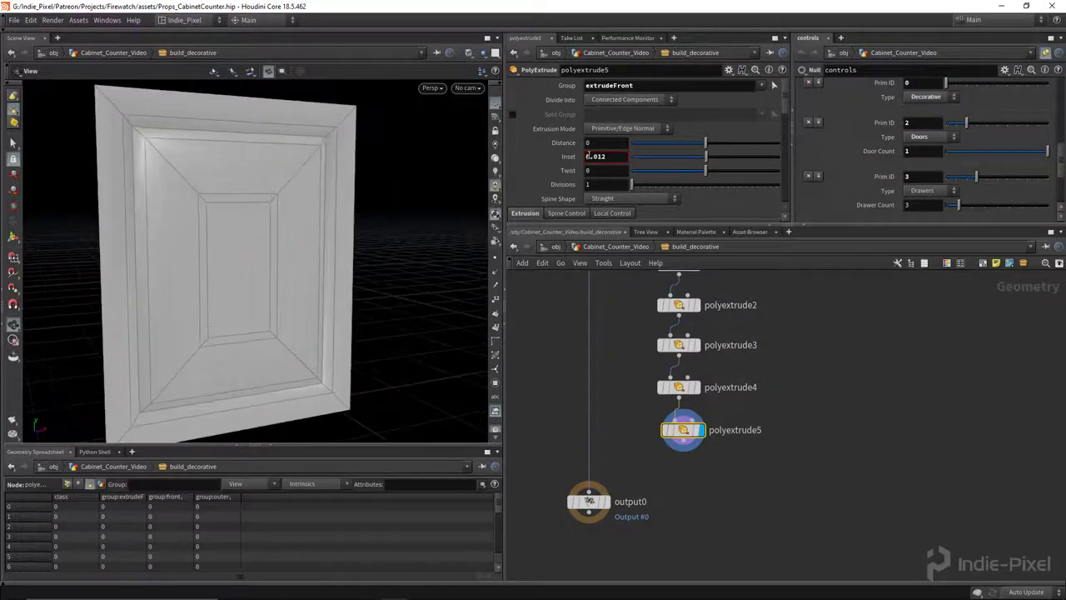
middle_click_drag(603, 154, 607, 156)
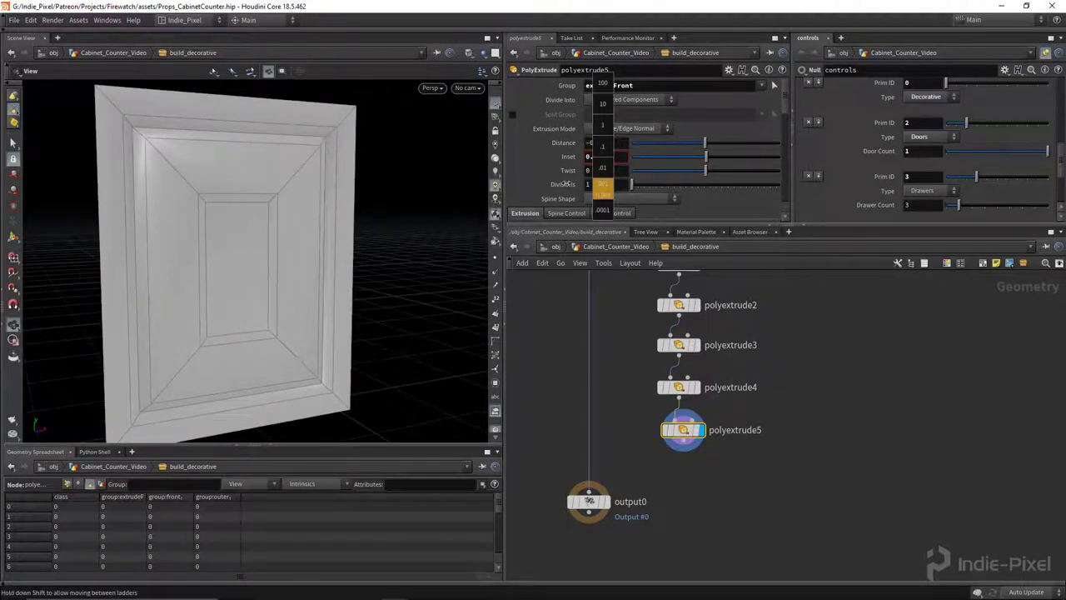
middle_click_drag(560, 184, 559, 184)
Step: Duplicate the fifth PolyExtrude below it and set the new node's distance to 0.008
middle_click_drag(736, 460, 730, 403)
left_click_drag(671, 367, 695, 410)
left_click_drag(702, 419, 672, 405)
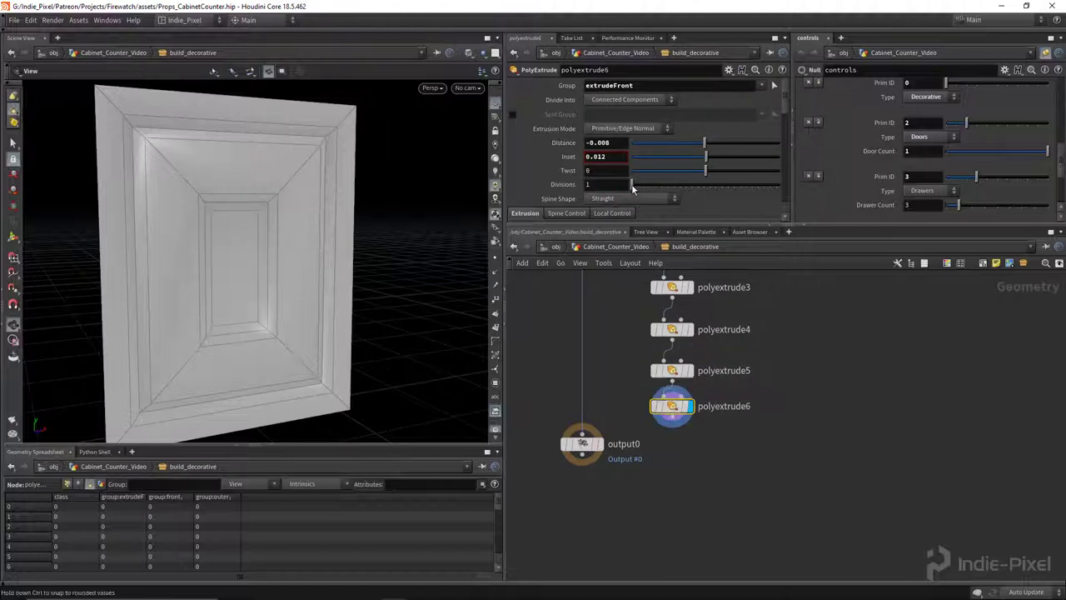
key("Return")
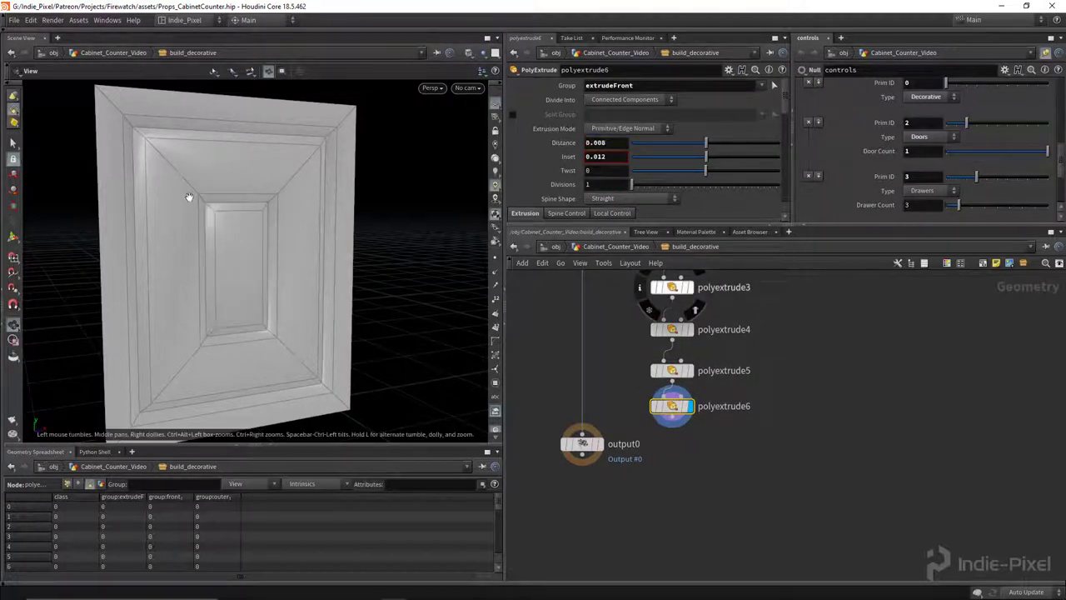
Step: Wire the sixth PolyExtrude into output0 in place of its existing connection and display the output0 node
left_click_drag(233, 205, 240, 234)
scroll(273, 226, "down", 3)
middle_click_drag(679, 535, 736, 493)
left_click_drag(641, 392, 649, 501)
left_click(729, 382)
left_click(646, 501)
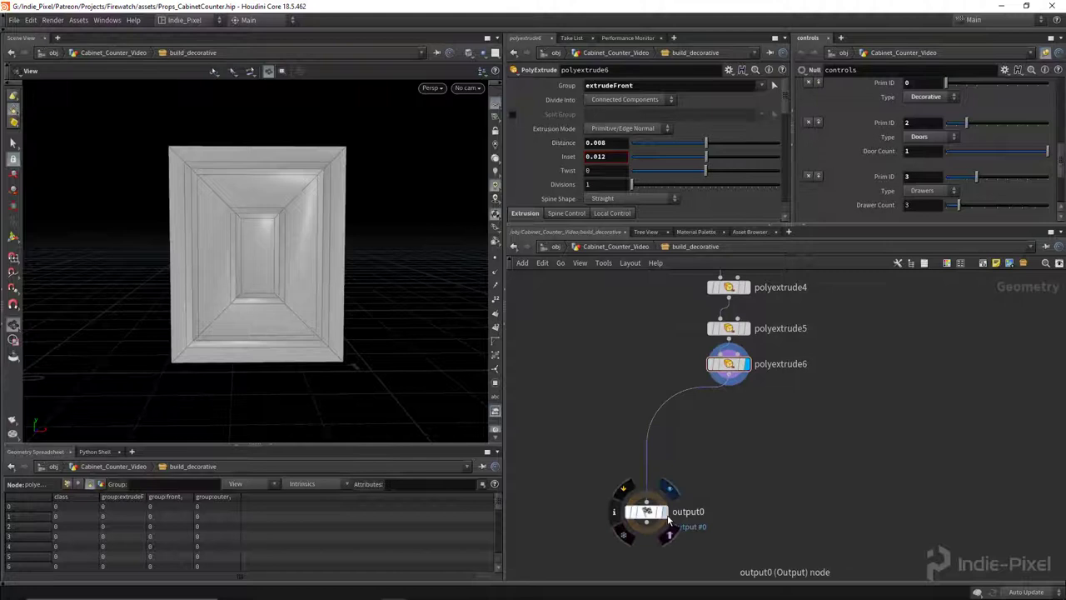
left_click(648, 511)
Step: Straighten the six PolyExtrude nodes into an evenly spaced vertical column with output0 aligned beneath them
scroll(652, 369, "down", 5)
left_click_drag(745, 326, 646, 448)
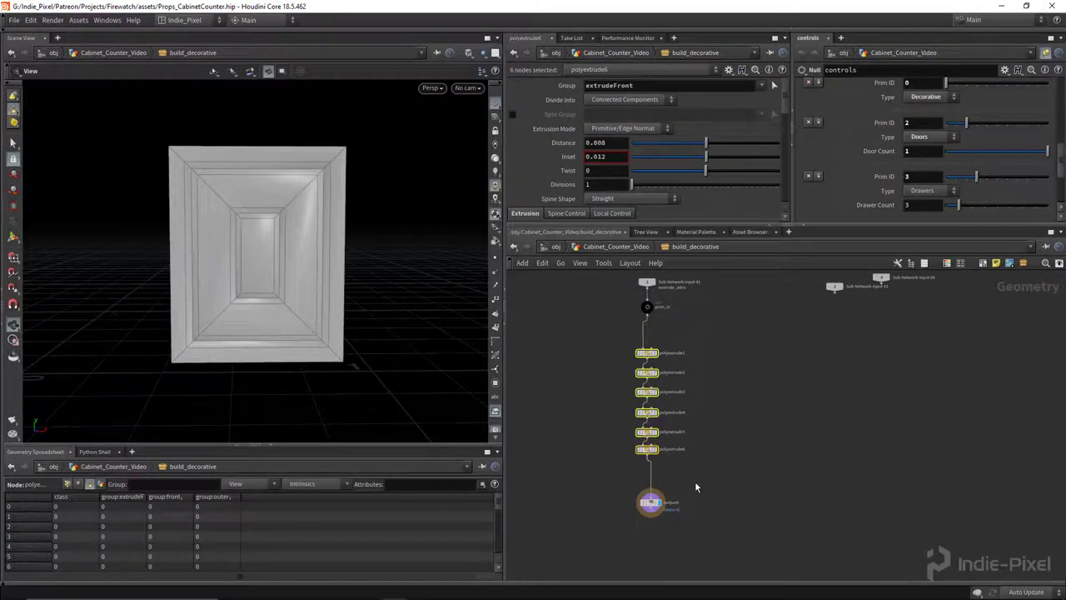
left_click(651, 503)
left_click_drag(653, 507, 626, 472)
left_click(764, 442)
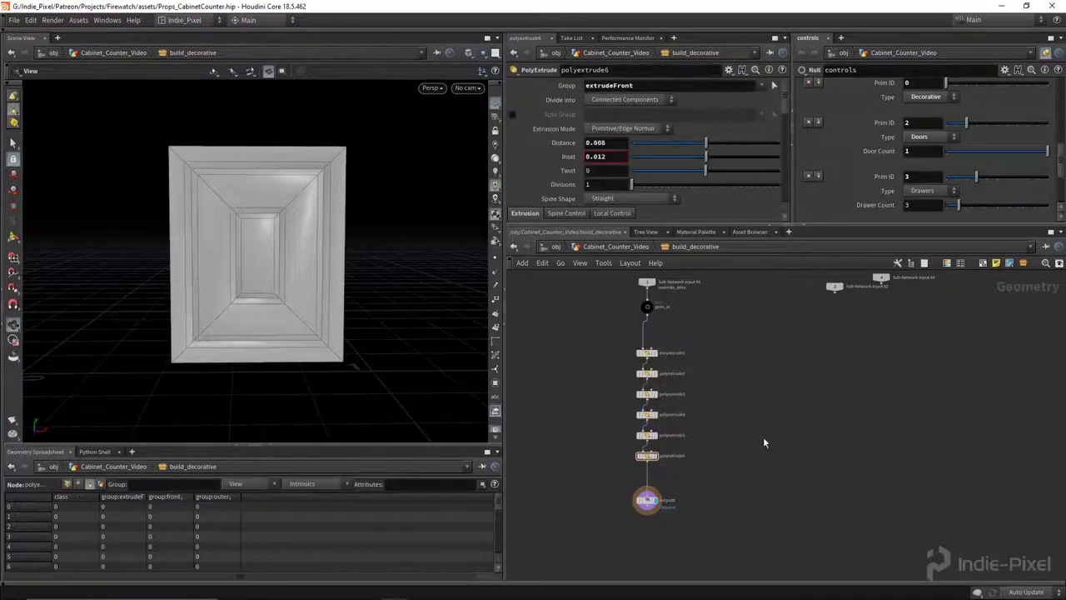
Step: Return to the Cabinet_Counter_Video network and examine the decorative panel on the full cabinet along with the cabinet controls
key("u")
scroll(742, 441, "down", 4)
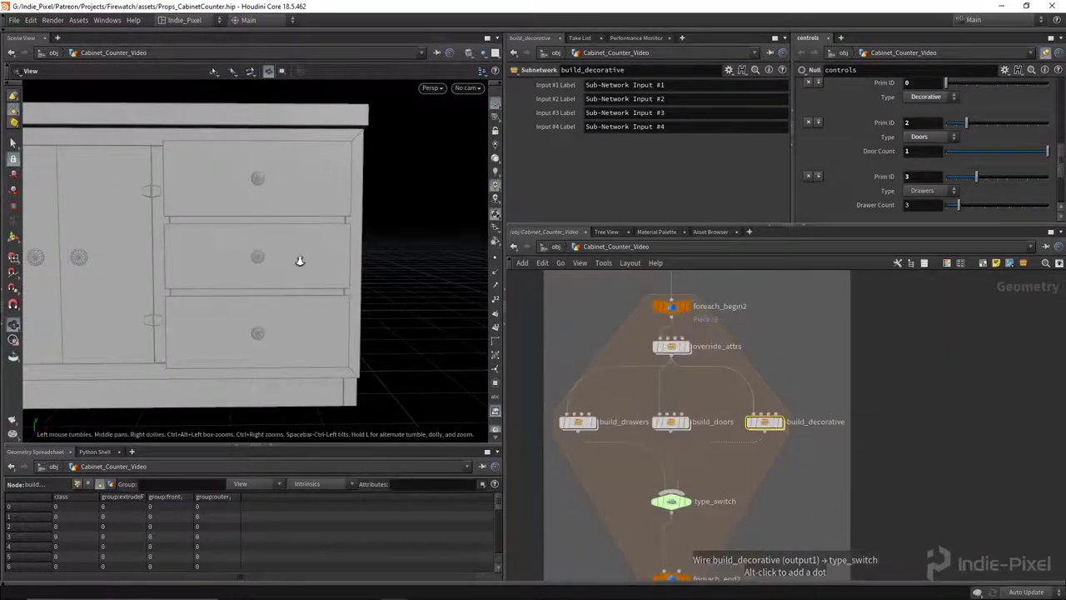
right_click_drag(300, 262, 200, 275)
left_click_drag(200, 275, 258, 275)
scroll(873, 186, "up", 5)
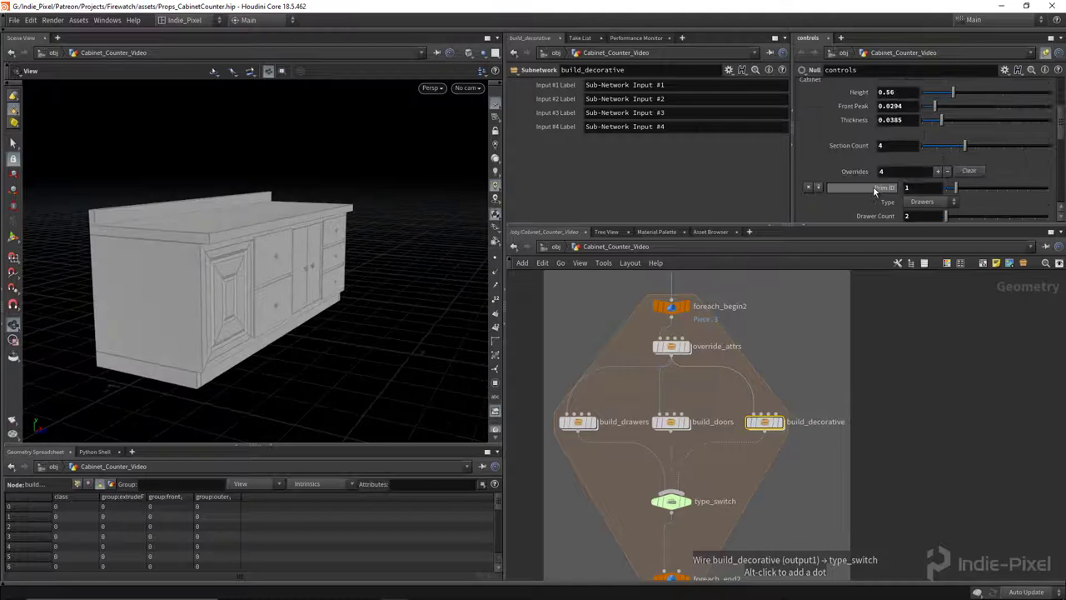
scroll(920, 147, "up", 2)
left_click_drag(931, 143, 931, 143)
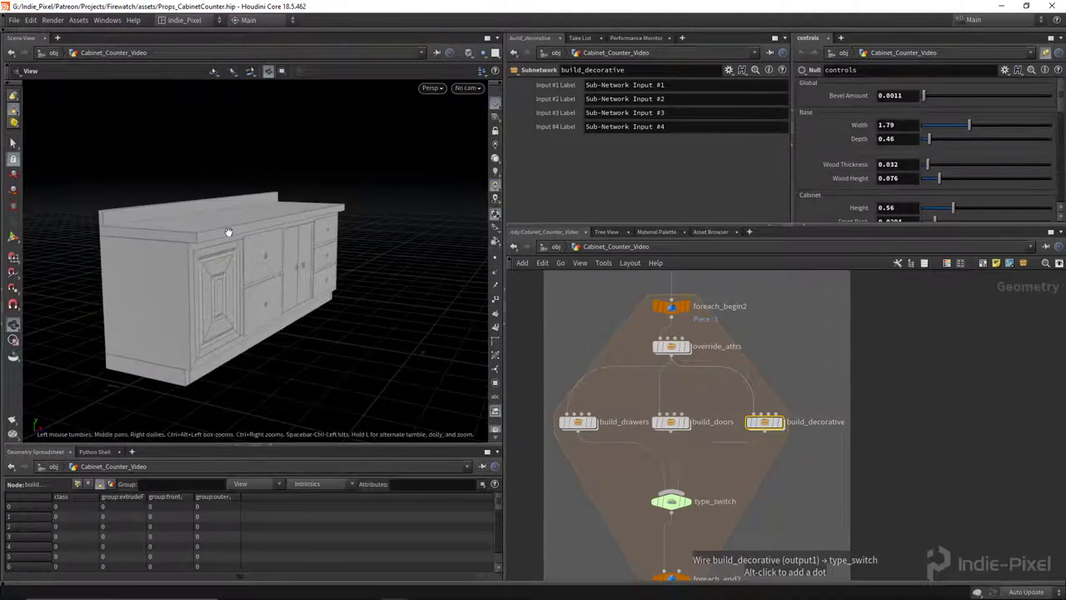
left_click_drag(231, 233, 309, 284)
Step: Examine the complete cabinet node network, and inspect the finished model in wireframe and shaded display
scroll(741, 425, "down", 6)
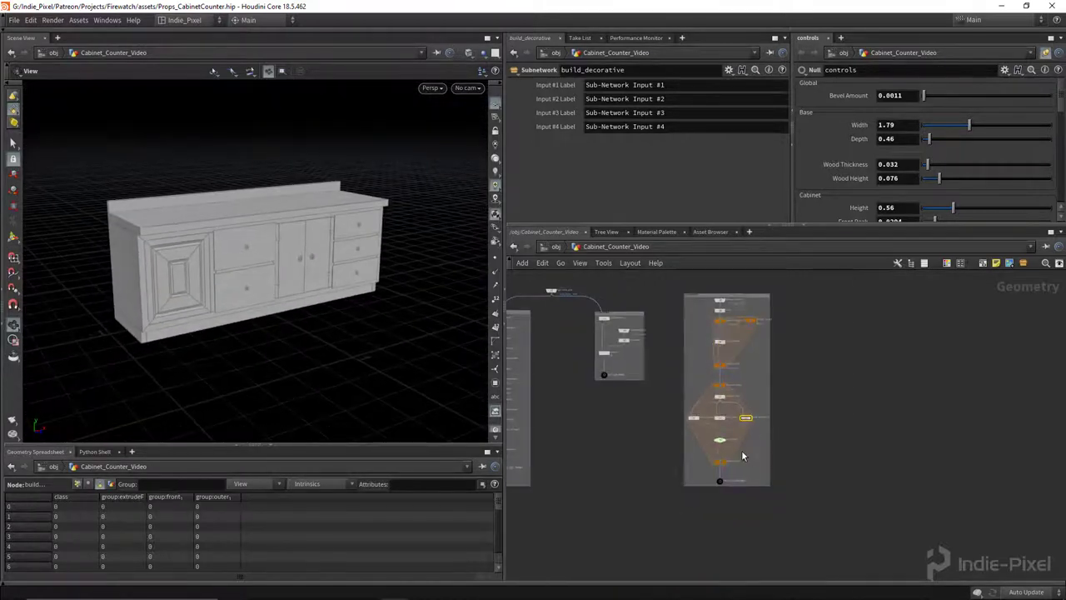
middle_click_drag(743, 451, 843, 391)
scroll(690, 462, "down", 3)
middle_click_drag(647, 500, 708, 498)
middle_click_drag(718, 436, 790, 450)
mouse_move(243, 236)
left_mouse_down()
mouse_move(353, 278)
mouse_move(345, 250)
mouse_move(309, 241)
mouse_move(353, 255)
mouse_move(238, 238)
mouse_move(249, 262)
mouse_move(171, 246)
mouse_move(250, 269)
mouse_move(329, 229)
mouse_move(374, 235)
mouse_move(238, 328)
mouse_move(100, 226)
mouse_move(146, 199)
mouse_move(279, 228)
mouse_move(333, 219)
mouse_move(283, 221)
mouse_move(341, 207)
mouse_move(310, 136)
left_mouse_up()
key("w")
key("w")
scroll(338, 165, "down", 3)
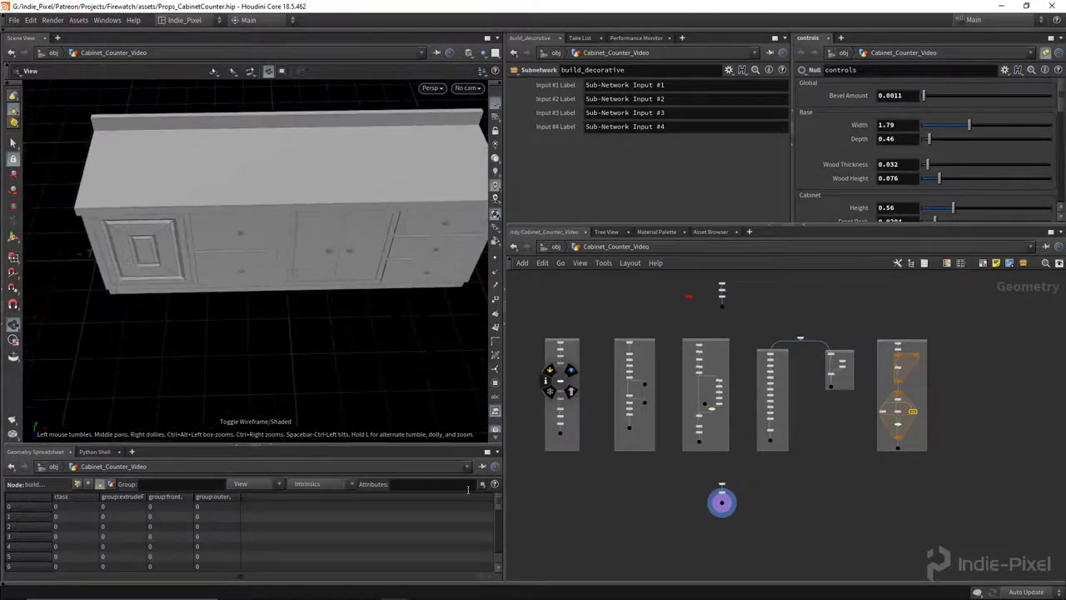
left_click(367, 589)
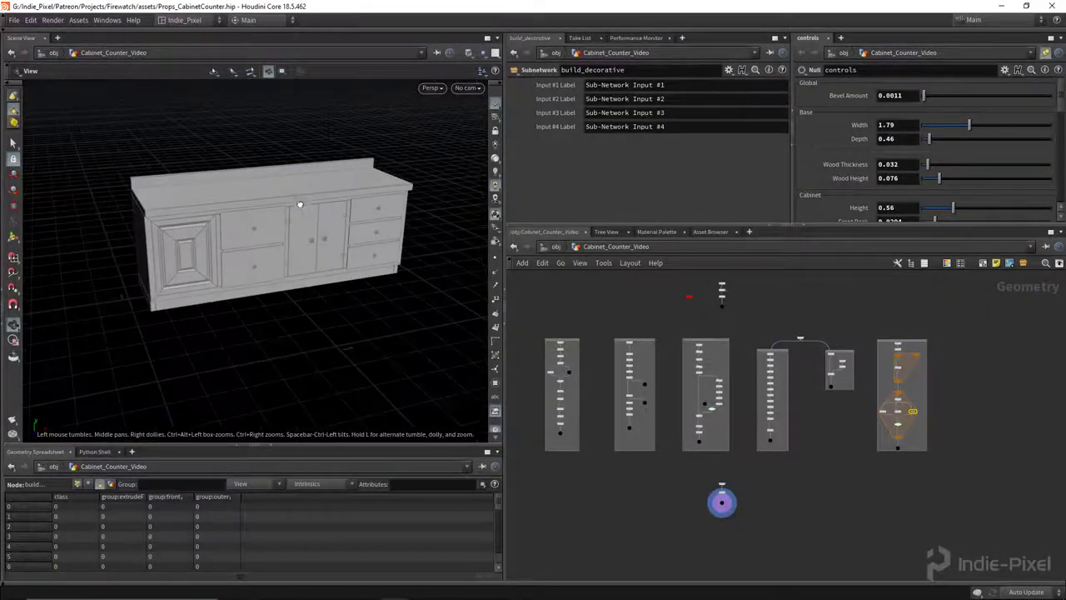
mouse_move(305, 220)
left_mouse_down()
mouse_move(352, 219)
mouse_move(347, 233)
mouse_move(309, 234)
mouse_move(341, 238)
mouse_move(336, 258)
mouse_move(303, 255)
mouse_move(292, 281)
mouse_move(266, 230)
mouse_move(308, 237)
left_mouse_up()
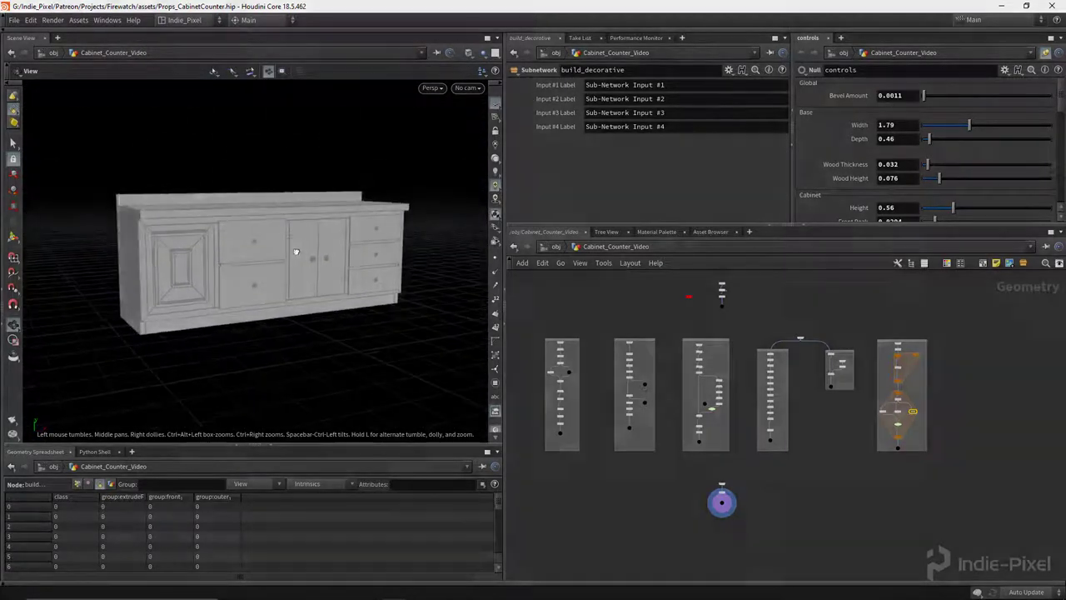